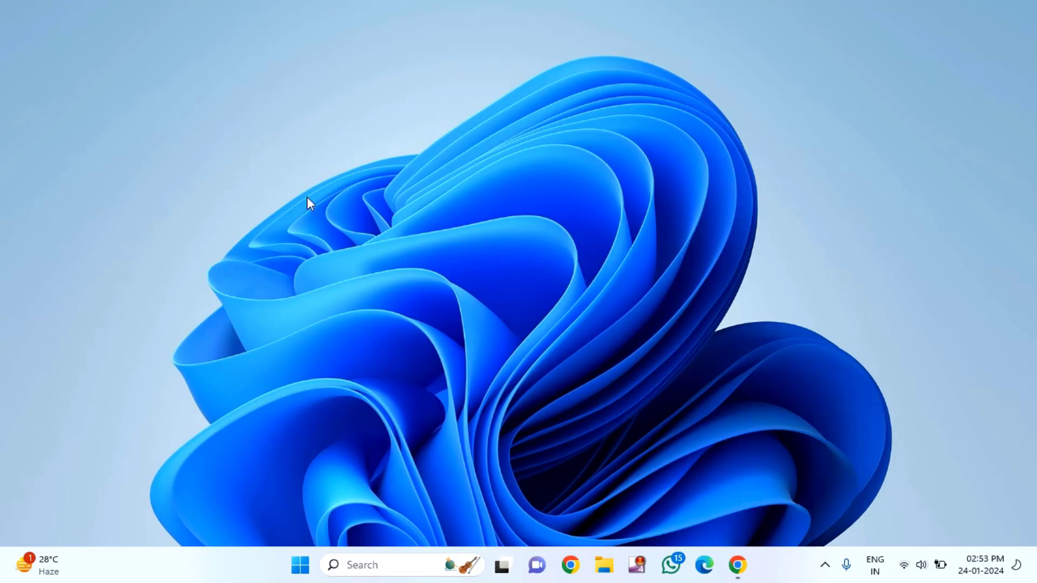
Search Windows for "file Explorer options" and open File Explorer Options
left_click(301, 576)
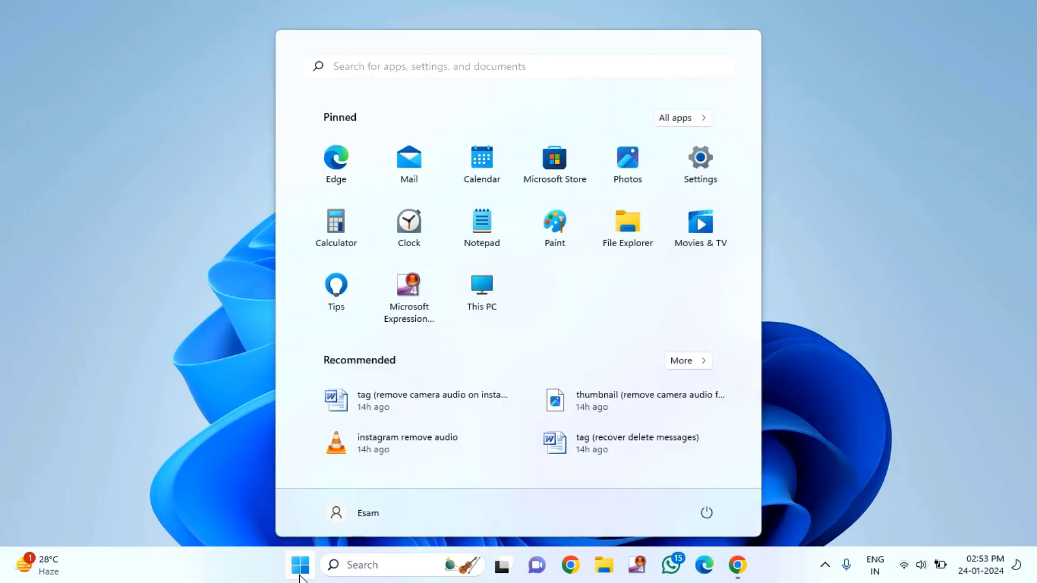
left_click(384, 66)
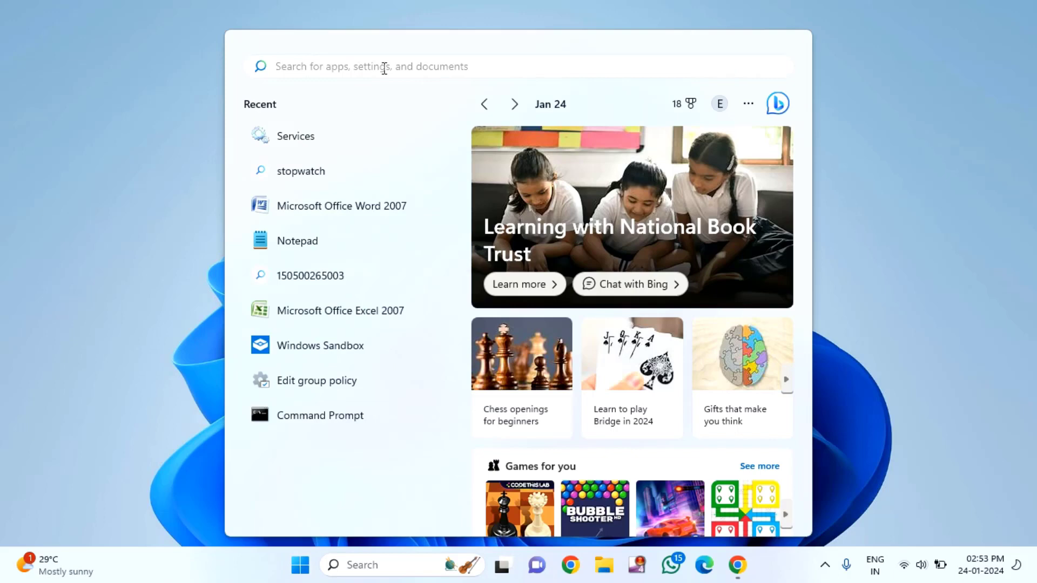
type("file")
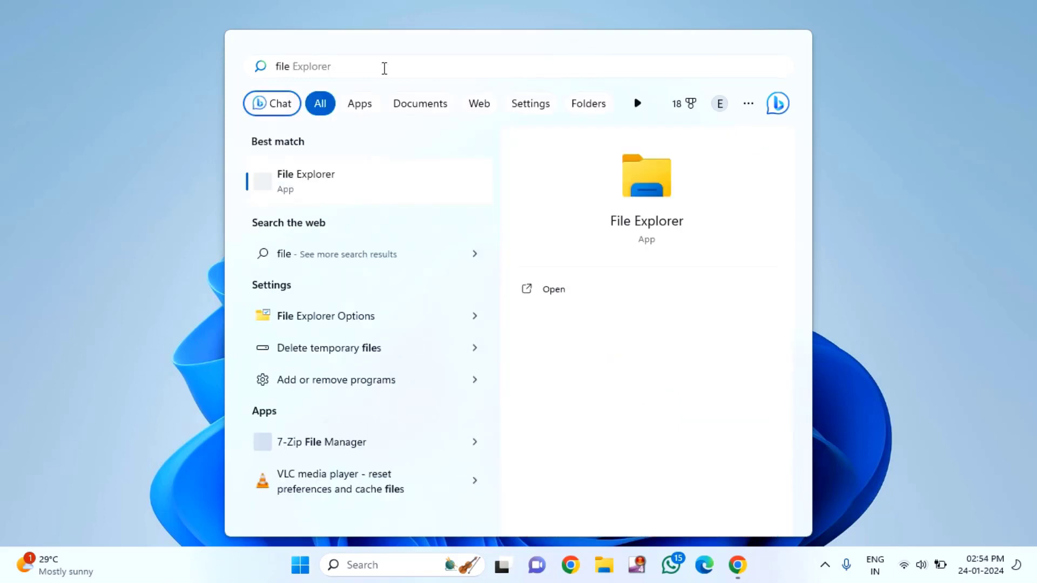
key("Tab")
type("options")
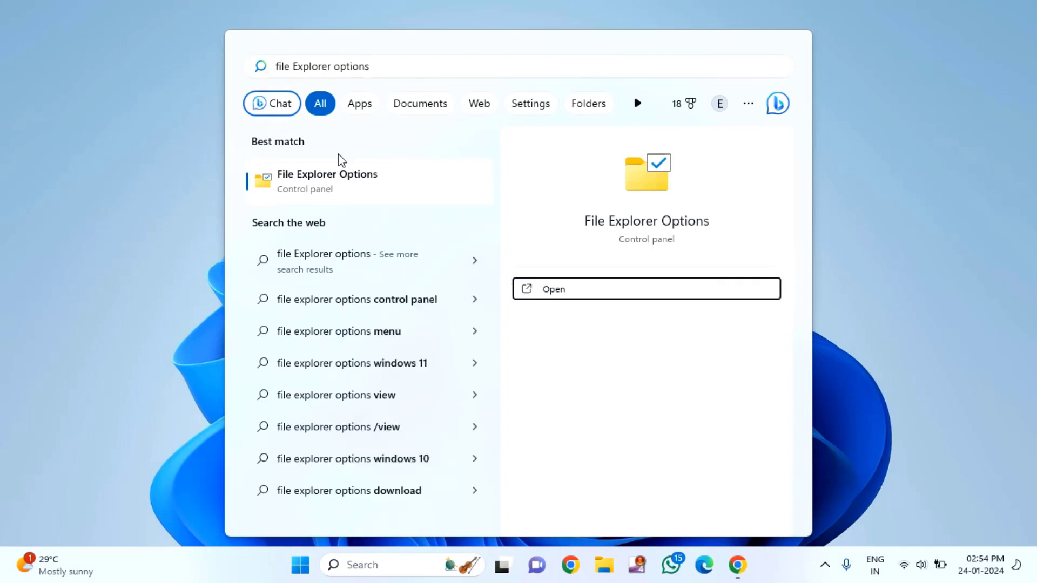
left_click(338, 191)
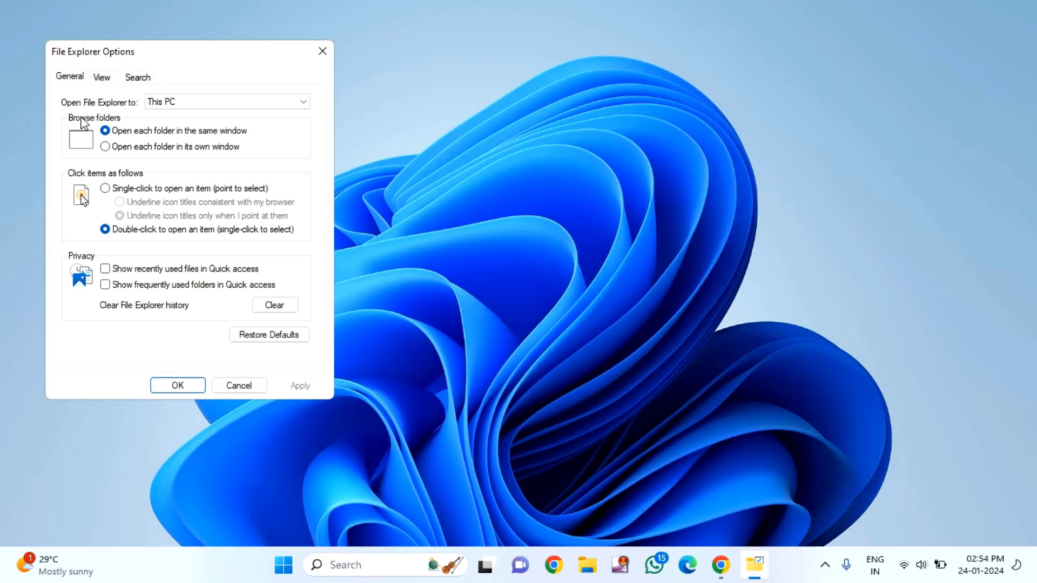
Set File Explorer to open to This PC, then apply the setting and close the options
left_click(181, 103)
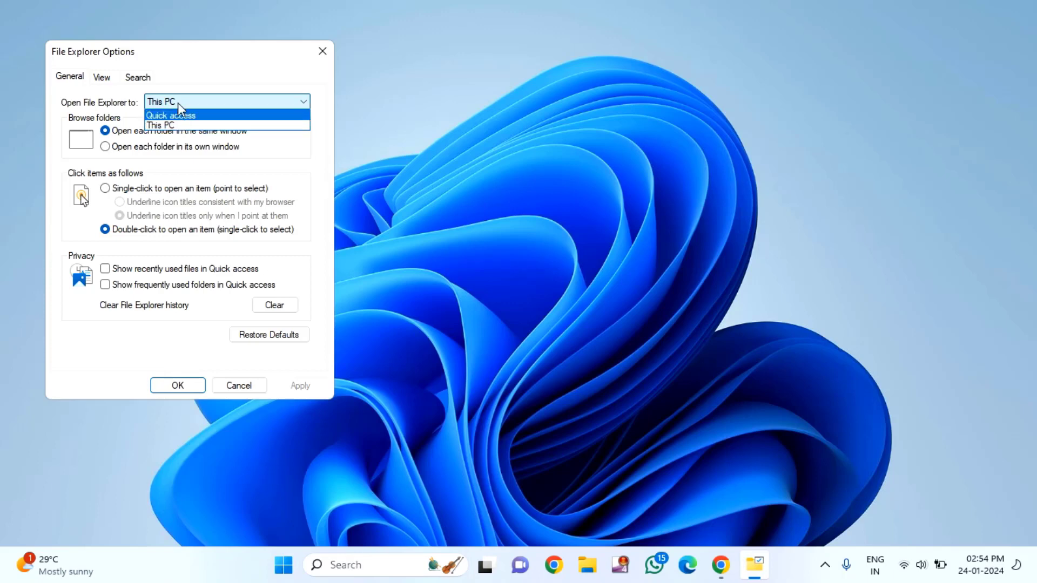
left_click(180, 116)
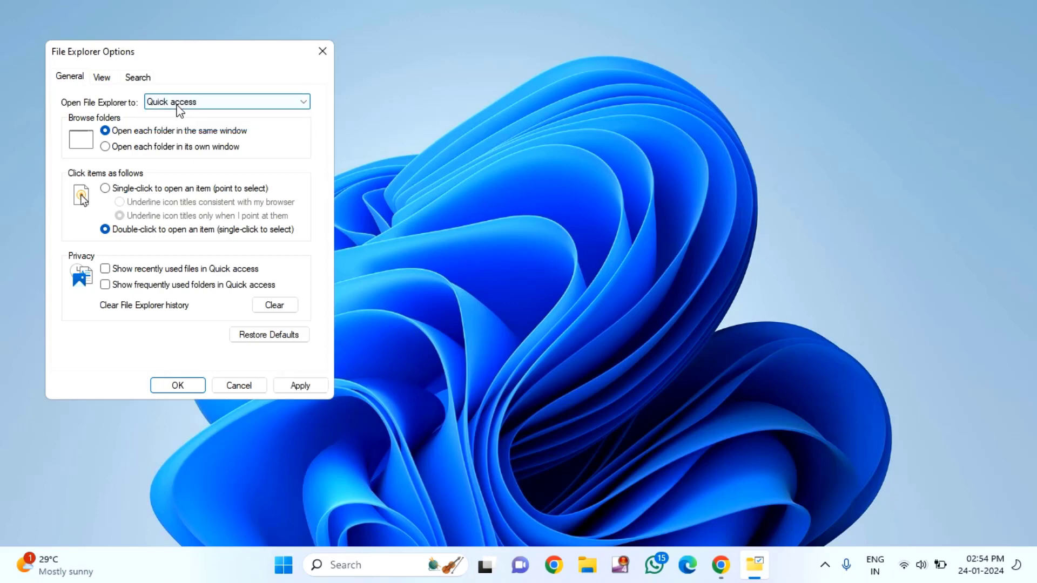
left_click(177, 107)
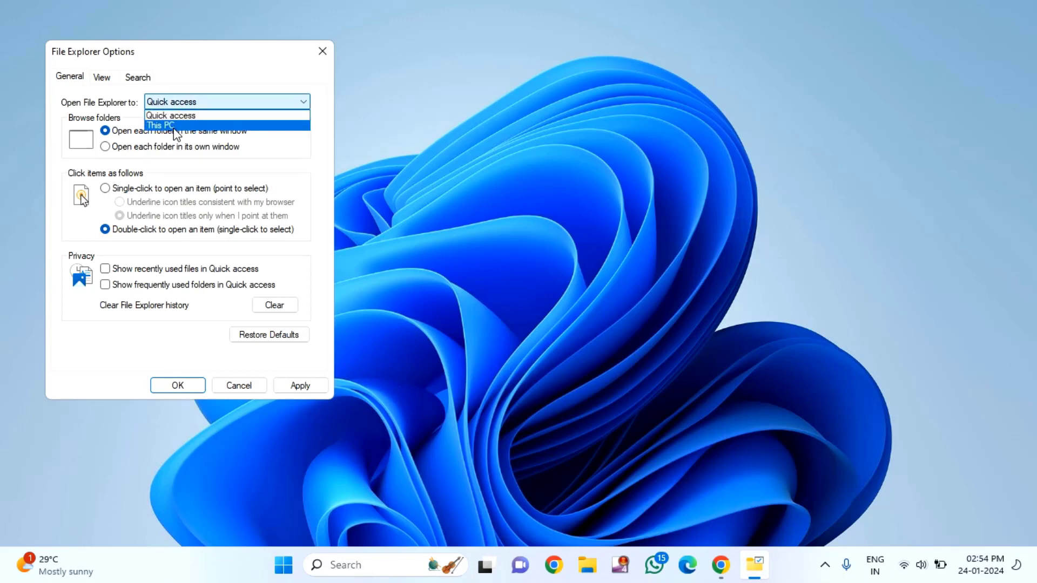
left_click(177, 127)
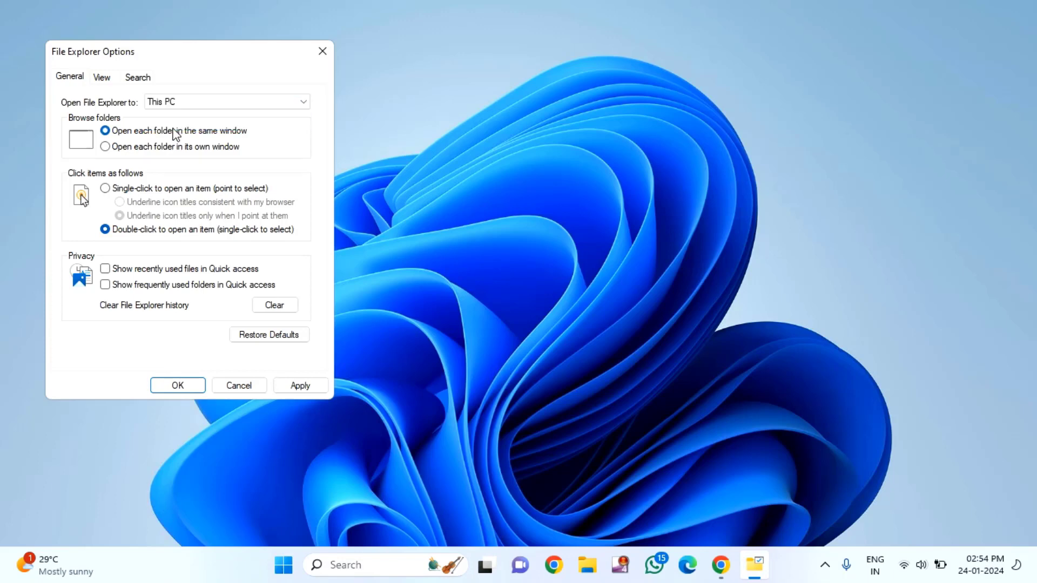
left_click(301, 387)
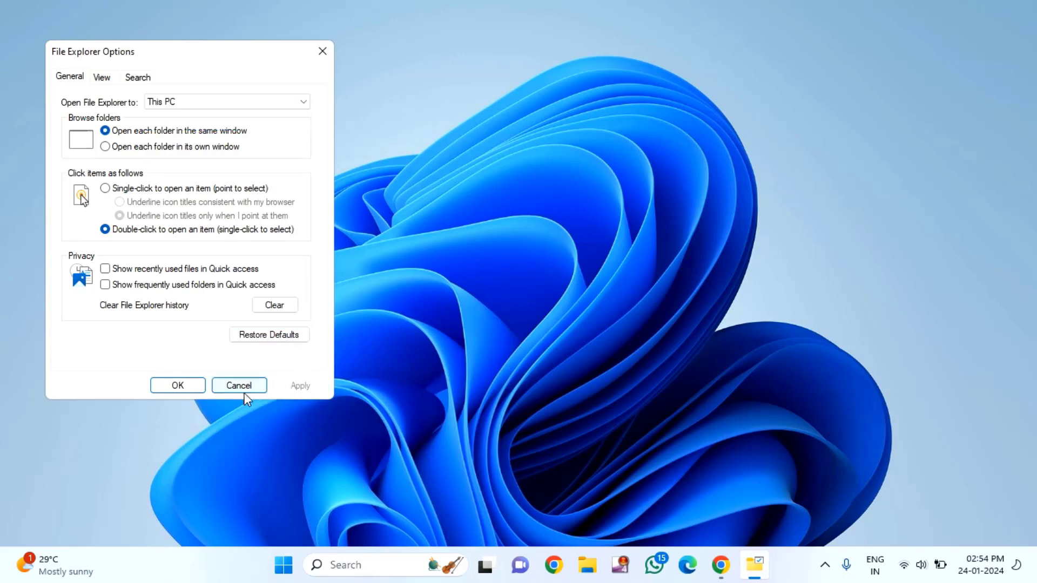
left_click(177, 387)
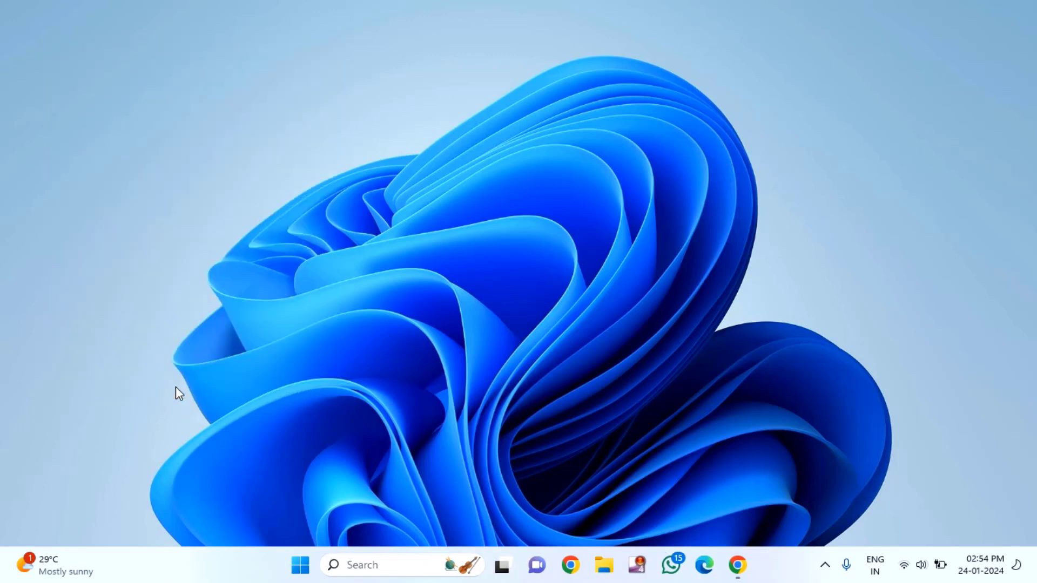
Search Windows for "msconfig" and open System Configuration
left_click(305, 572)
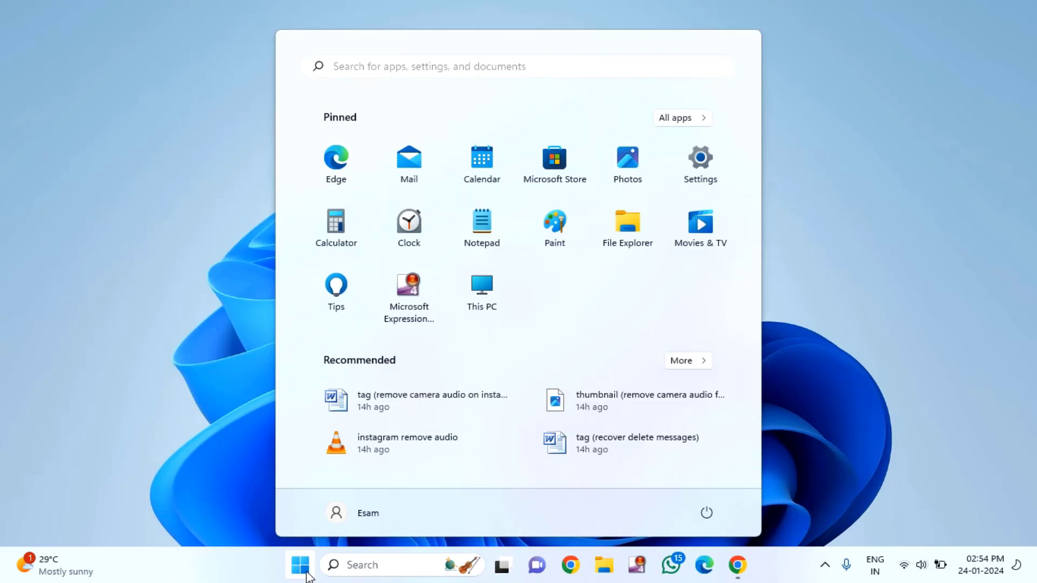
left_click(406, 70)
type("m")
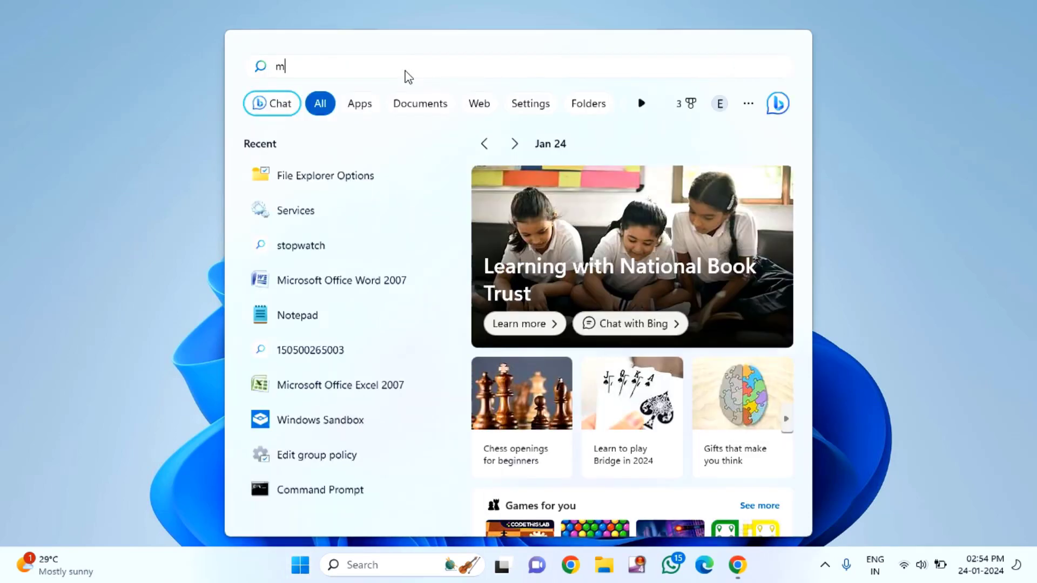
type("sconfi")
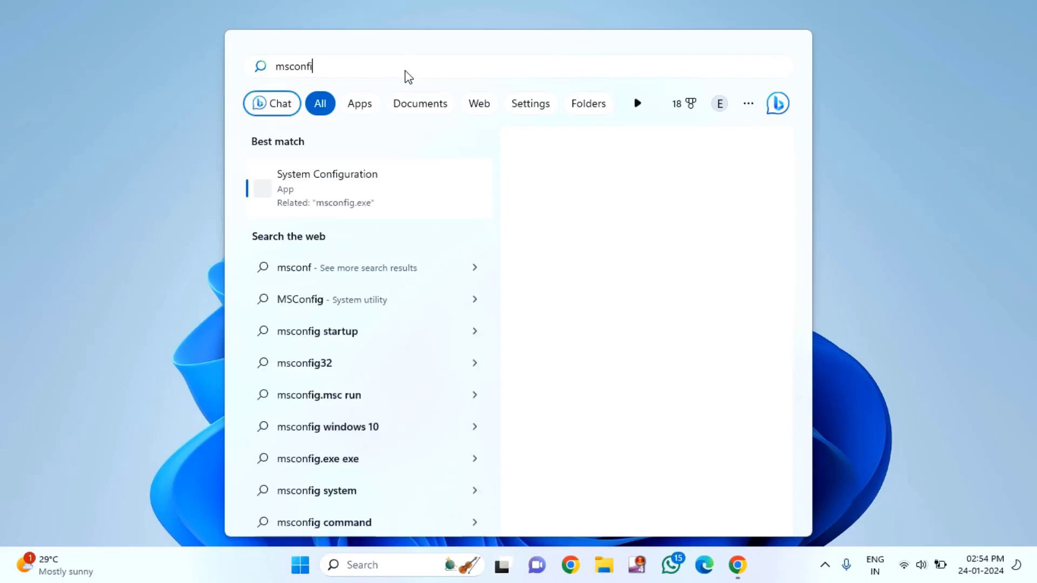
type("g")
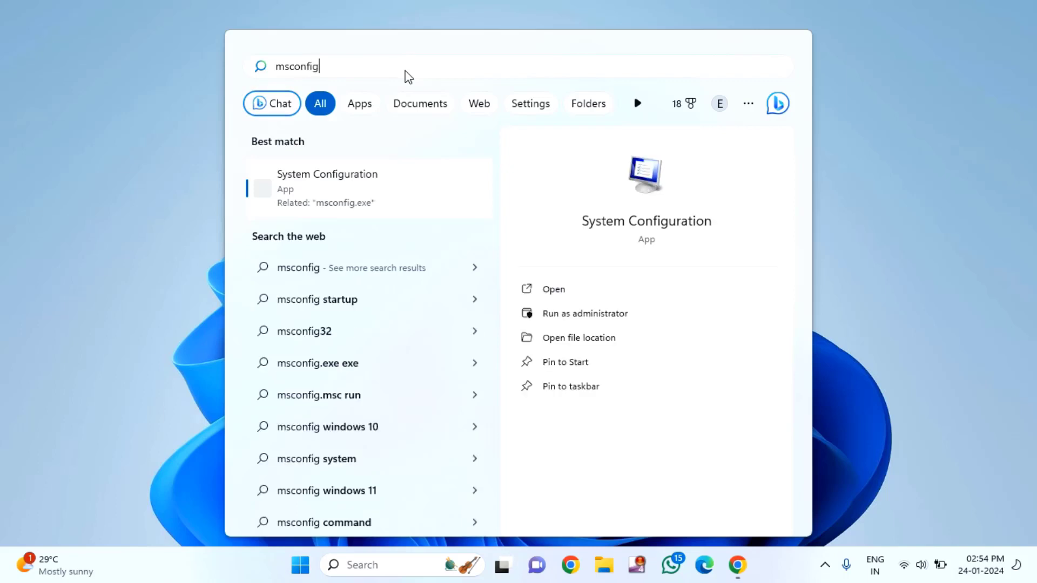
left_click(362, 186)
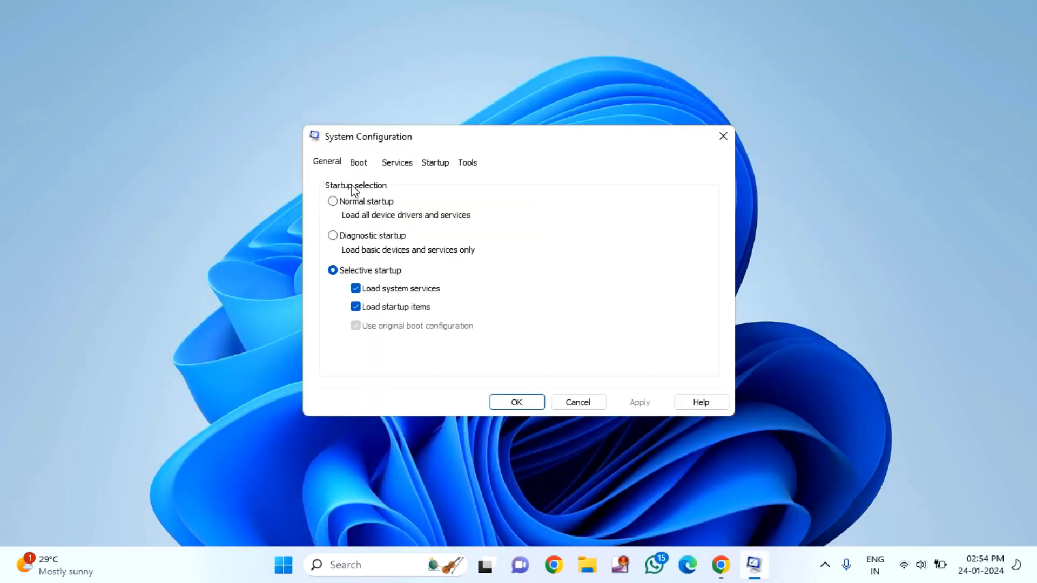
Hide all Microsoft services, disable all the remaining services, and apply the change without restarting the computer
left_click(399, 163)
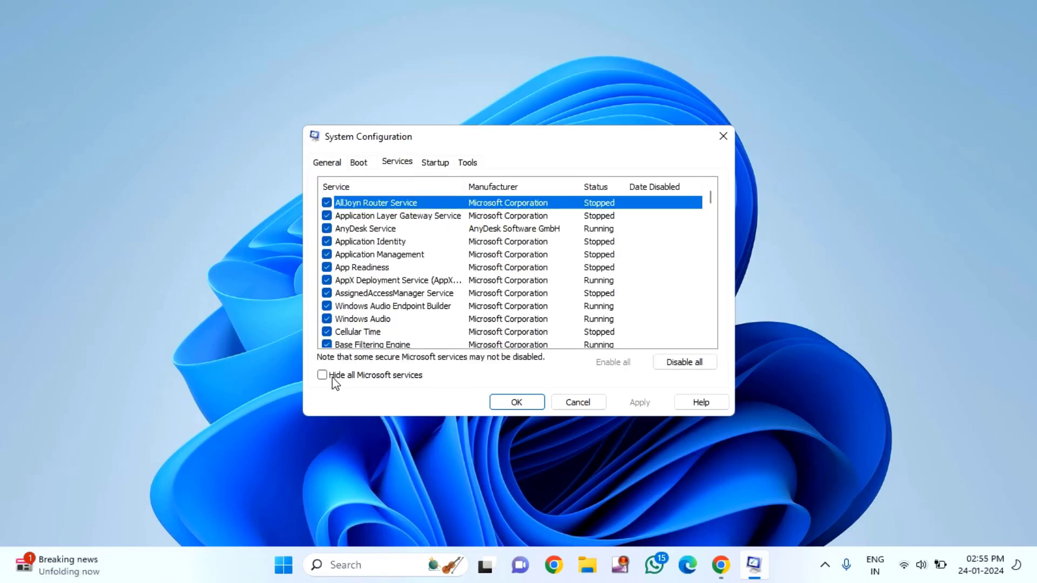
left_click(363, 381)
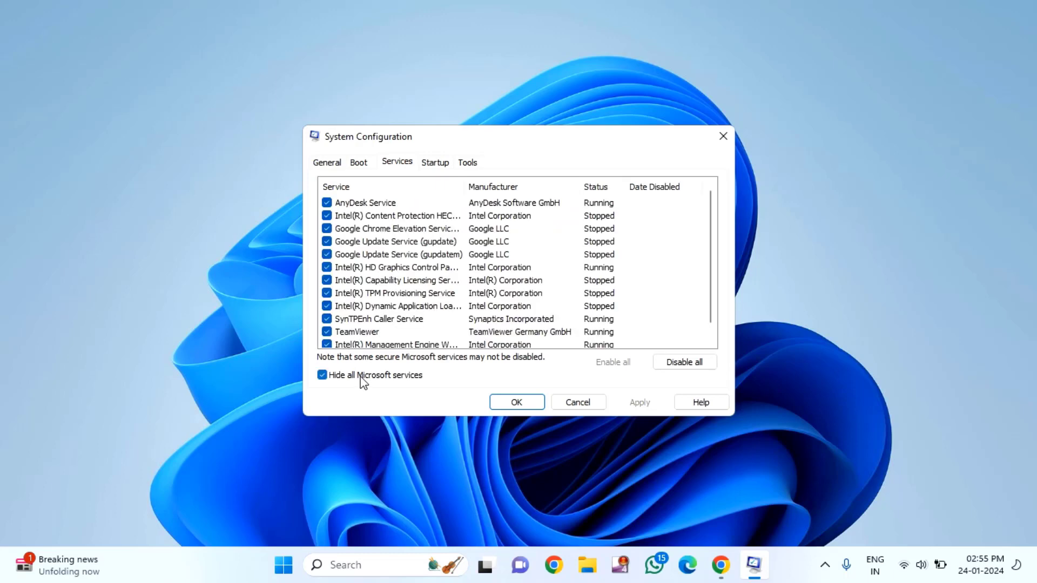
left_click(687, 366)
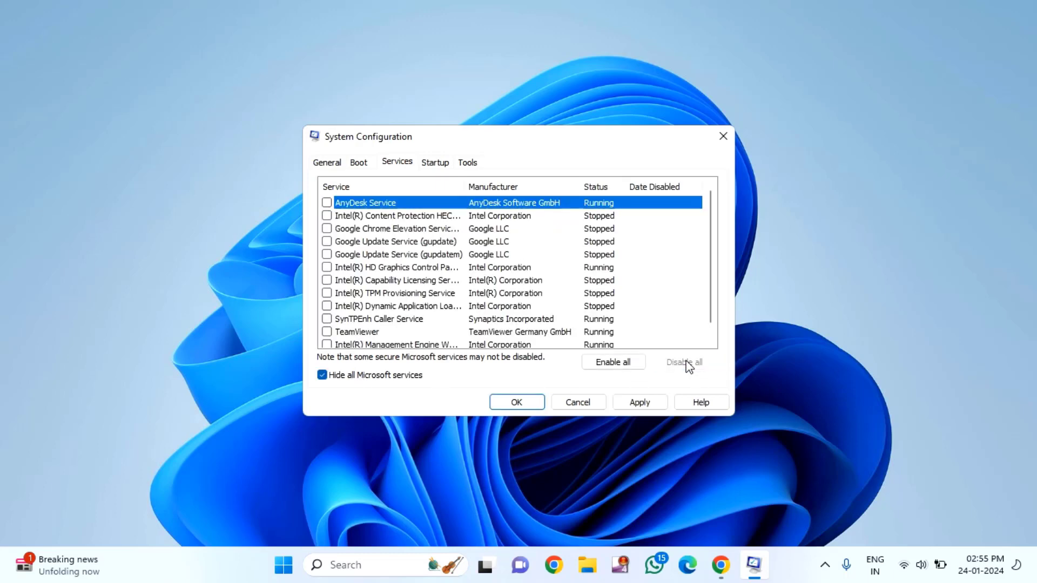
left_click(654, 404)
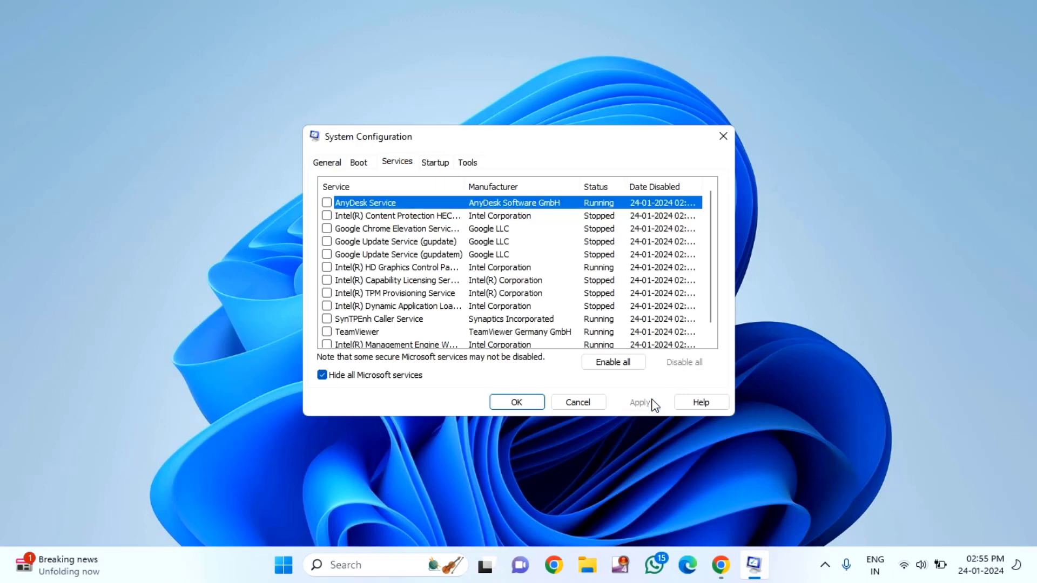
left_click(510, 404)
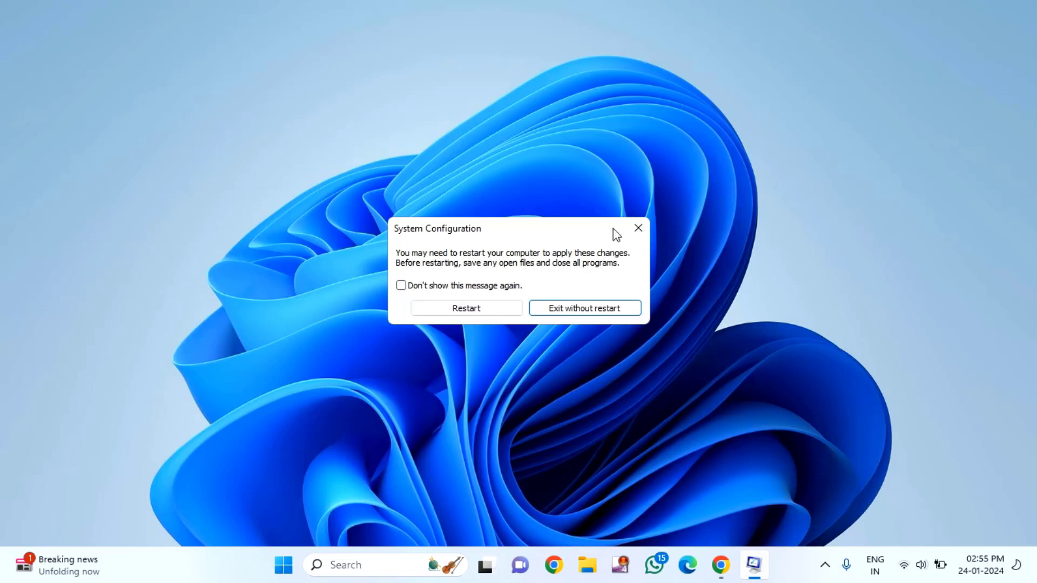
left_click(638, 228)
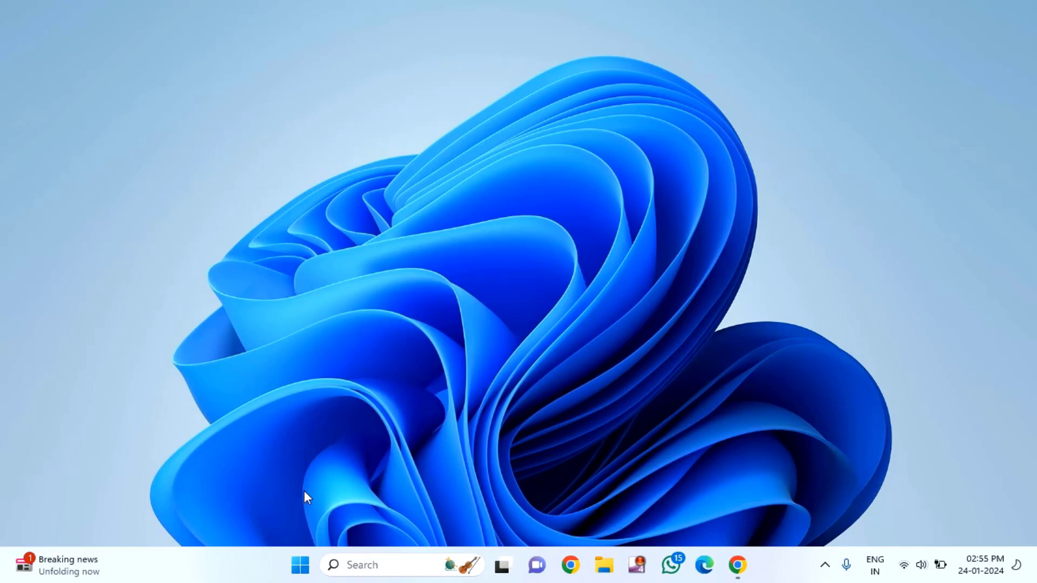
Check Task Manager's list of startup items, then close Task Manager
right_click(240, 570)
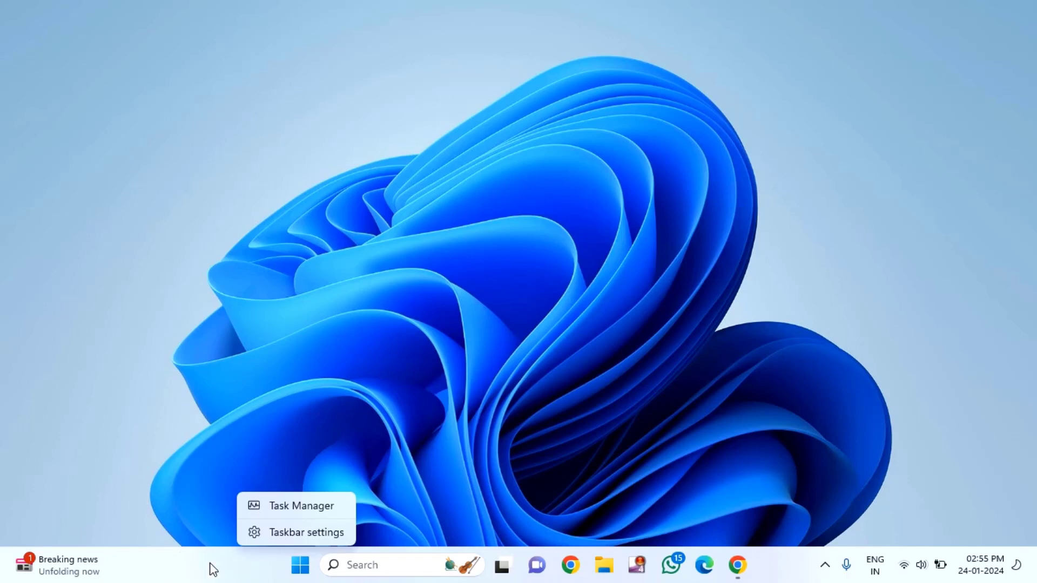
left_click(290, 509)
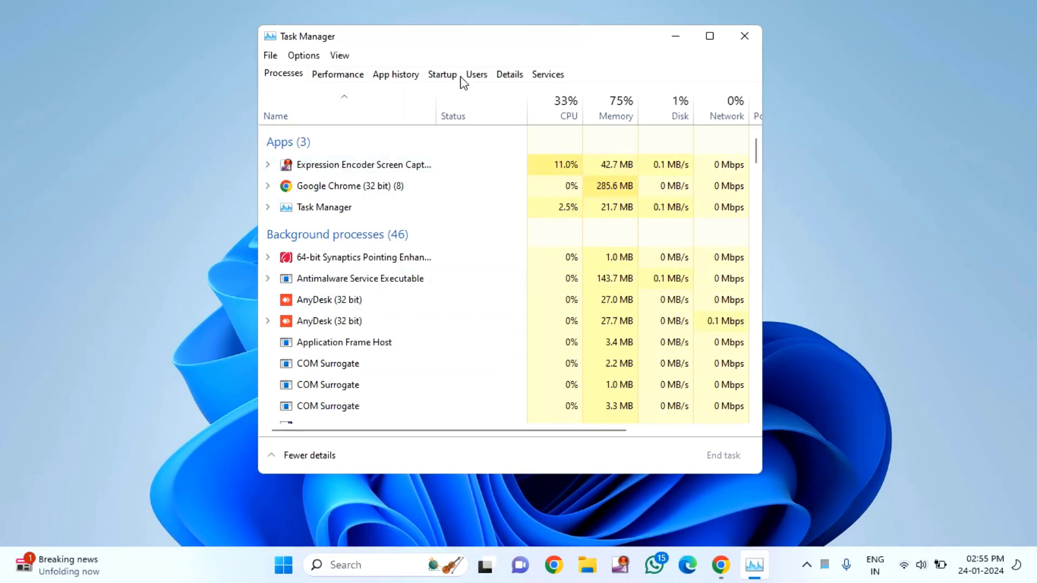
left_click(439, 76)
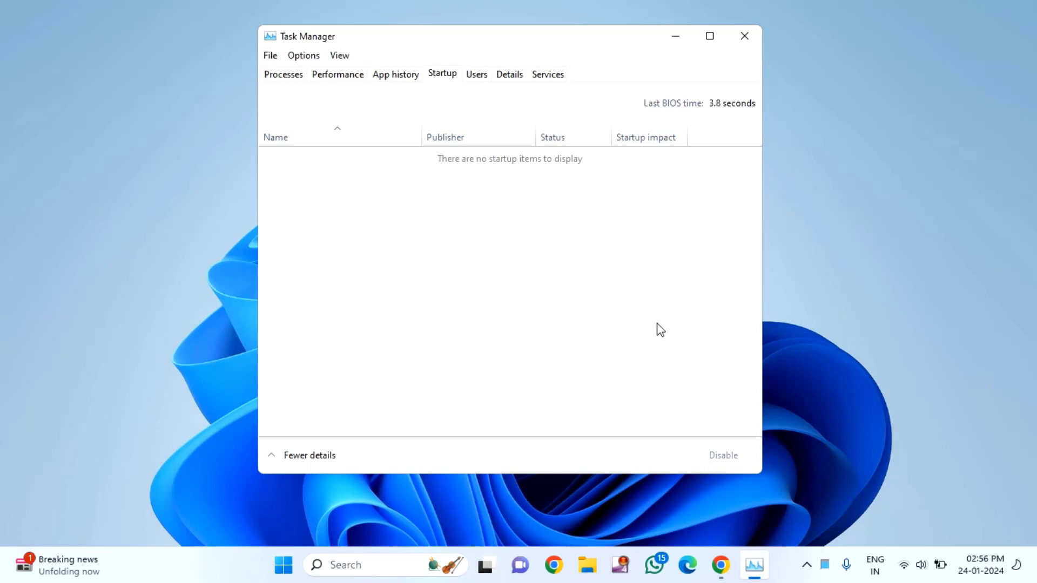
left_click(746, 37)
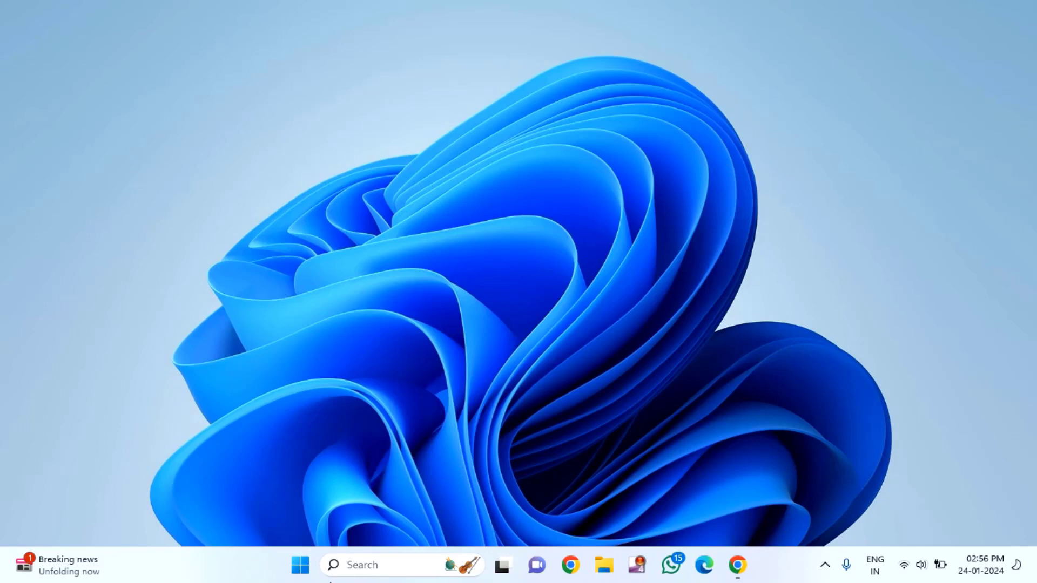
Search Windows for "settings", open Settings, and go to the Default apps page under Apps
left_click(300, 565)
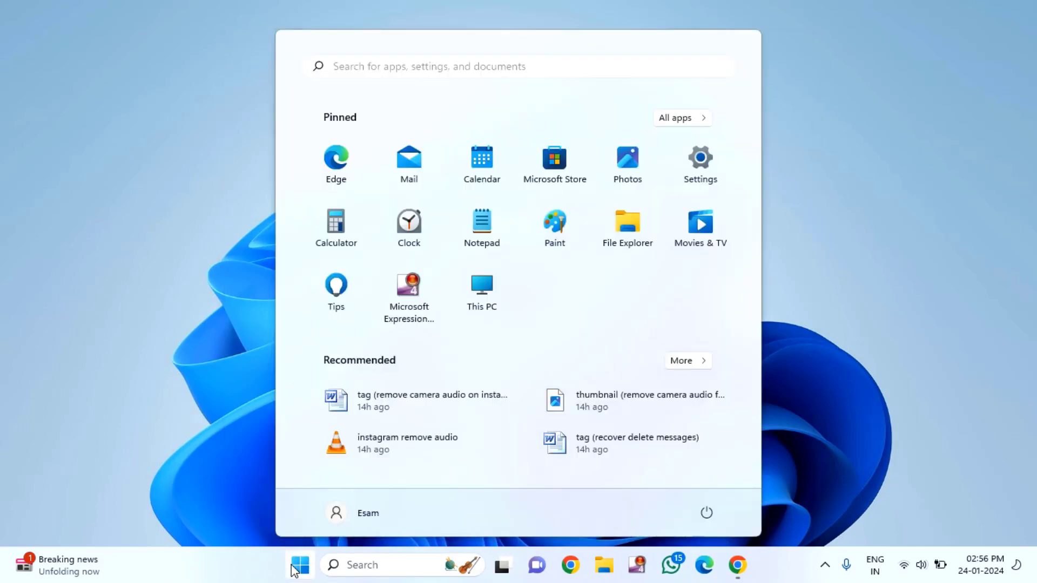
left_click(449, 67)
type("s")
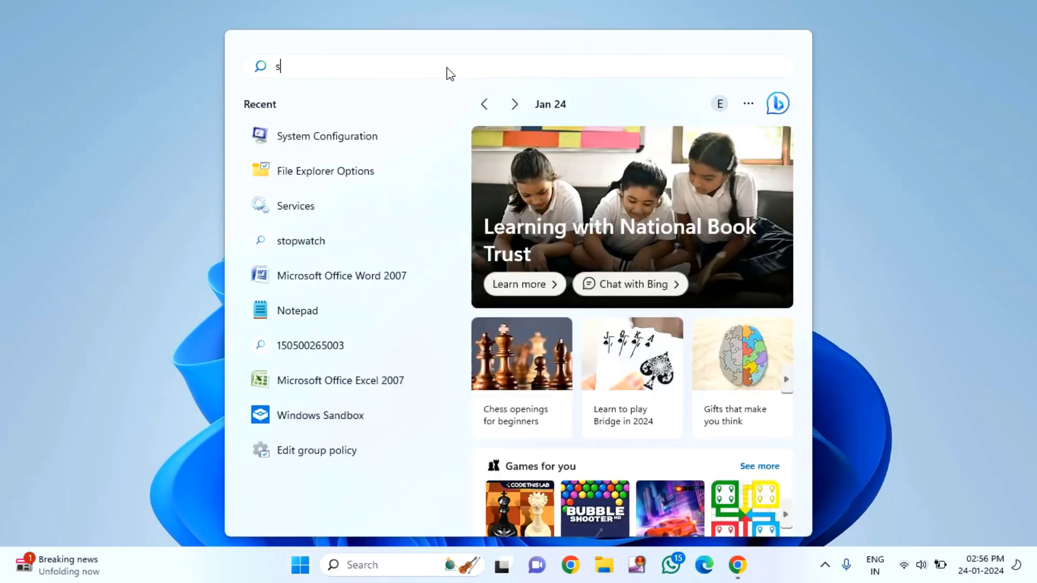
type("ettings")
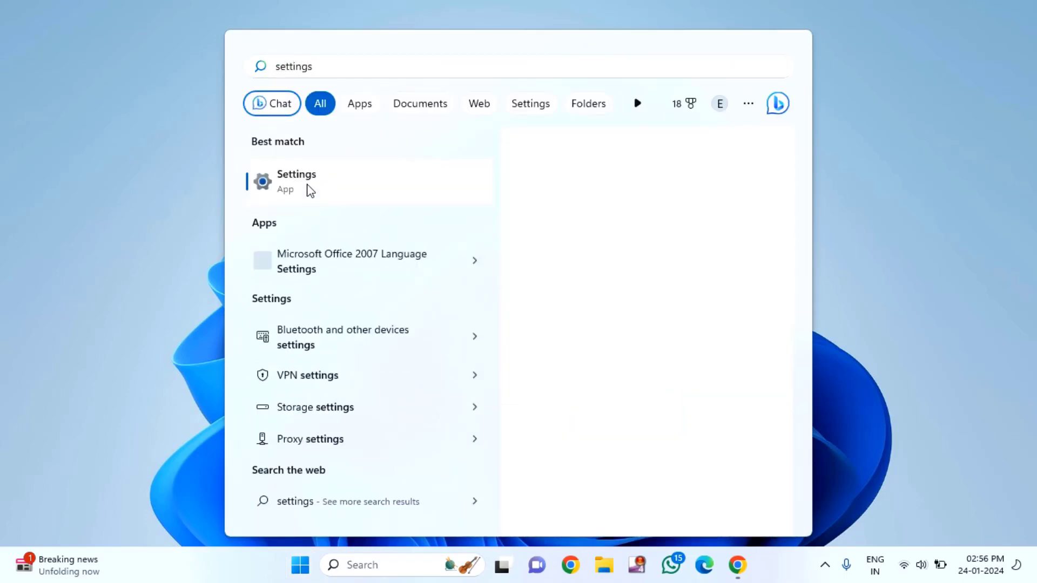
left_click(312, 190)
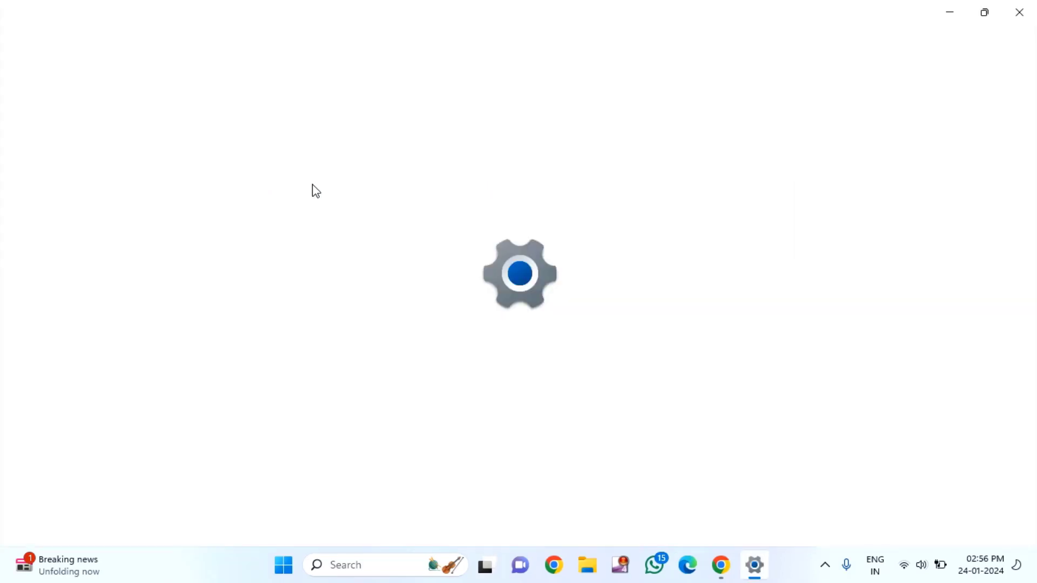
left_click(91, 221)
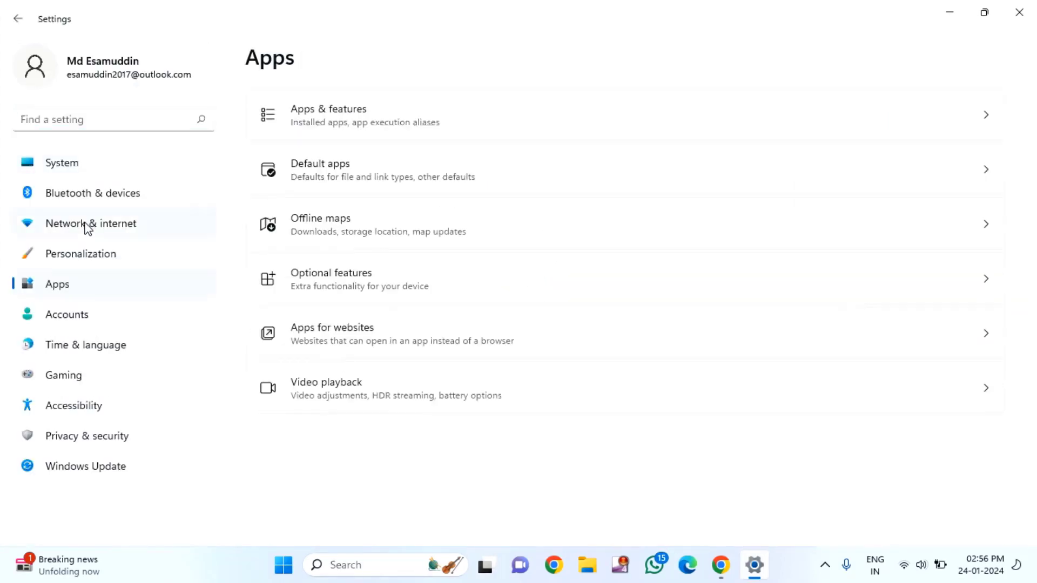
left_click(361, 182)
Reset all default apps and close Settings
scroll(499, 195, "down", 1)
scroll(500, 195, "down", 20)
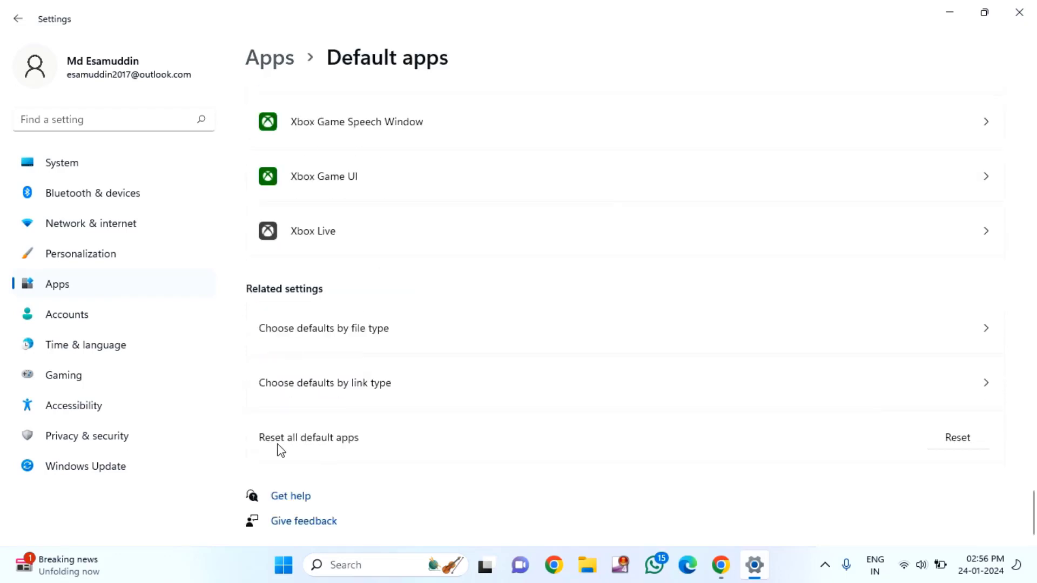
left_click(944, 443)
left_click(979, 401)
left_click(1018, 16)
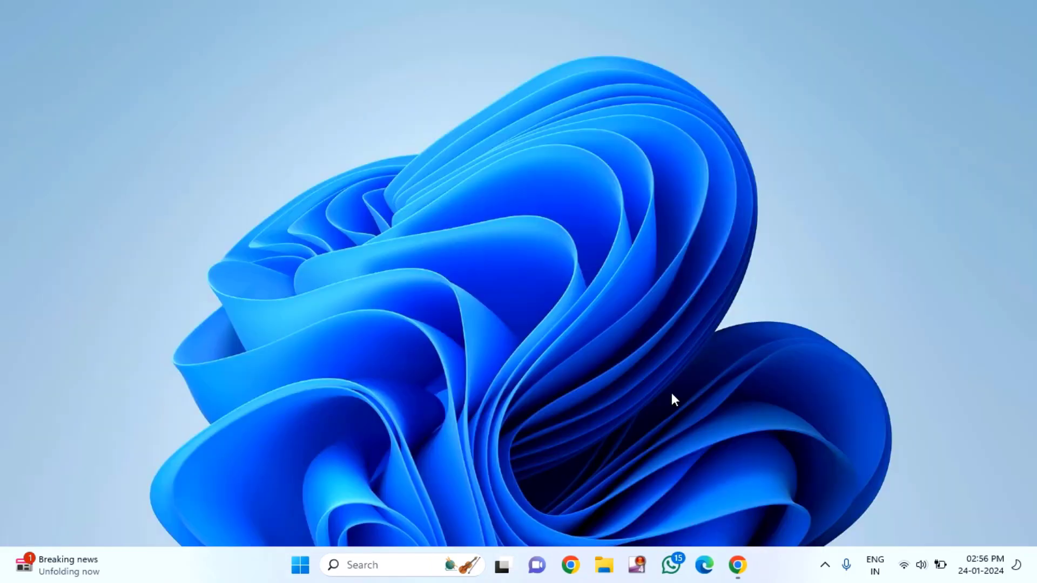
Search Windows for "folder options" and open File Explorer Options
left_click(300, 575)
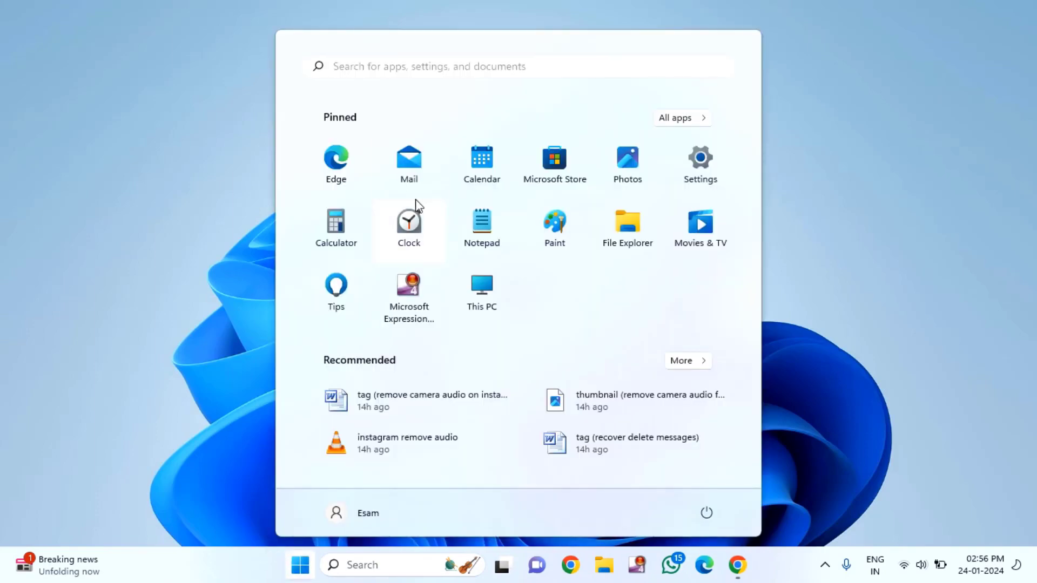
left_click(442, 67)
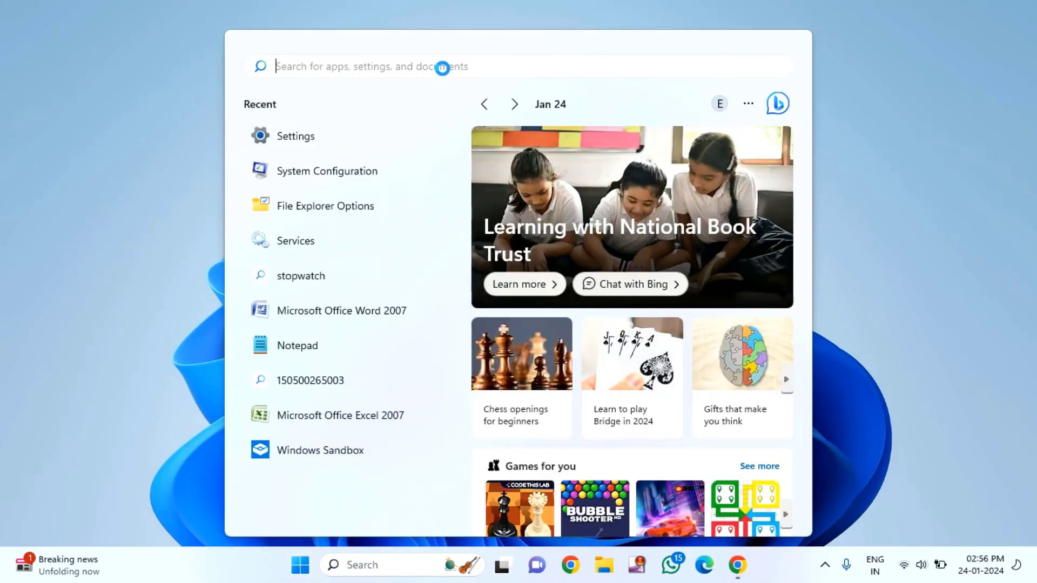
type("folder")
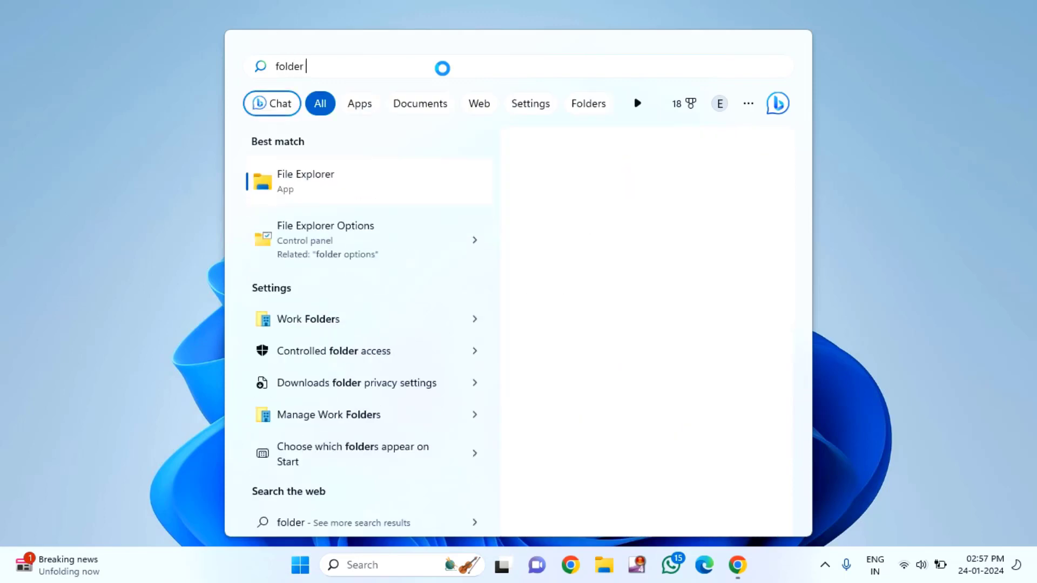
type(" options")
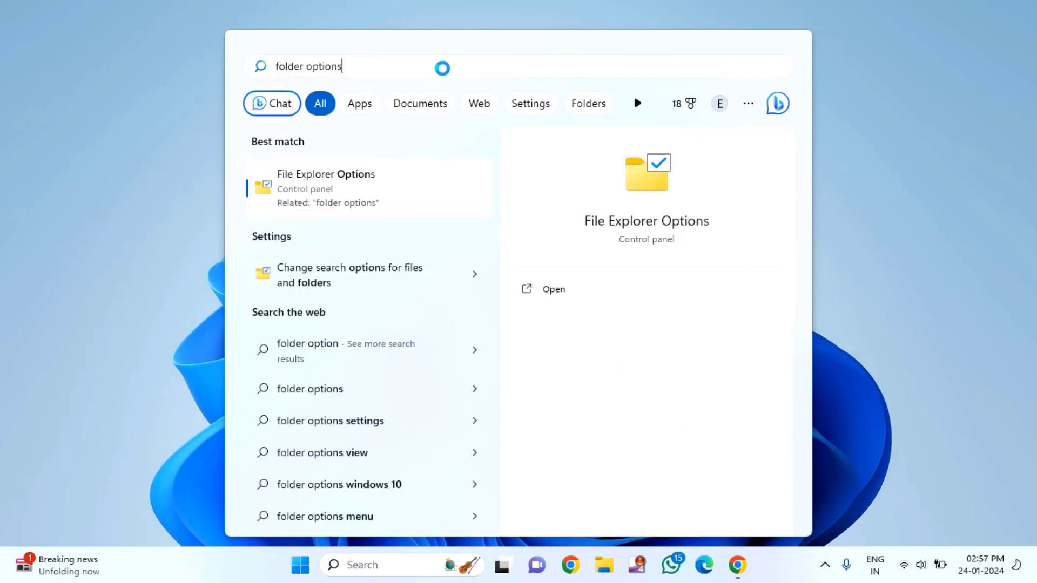
left_click(406, 186)
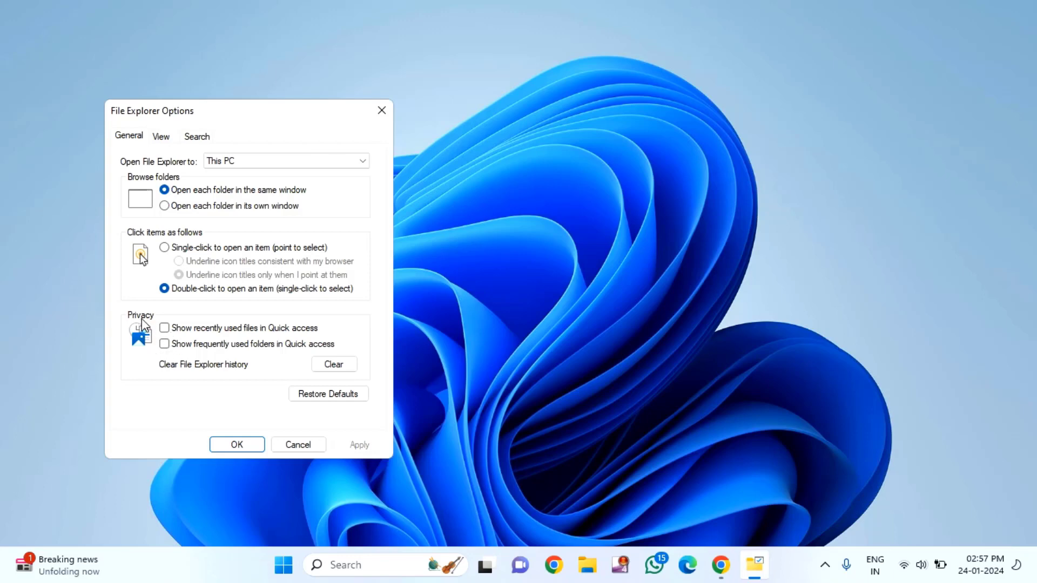
Turn showing recently used files and frequently used folders in Quick access on and back off, apply, and close the dialog
left_click(165, 329)
left_click(164, 344)
left_click(165, 329)
left_click(165, 344)
left_click(369, 449)
left_click(247, 445)
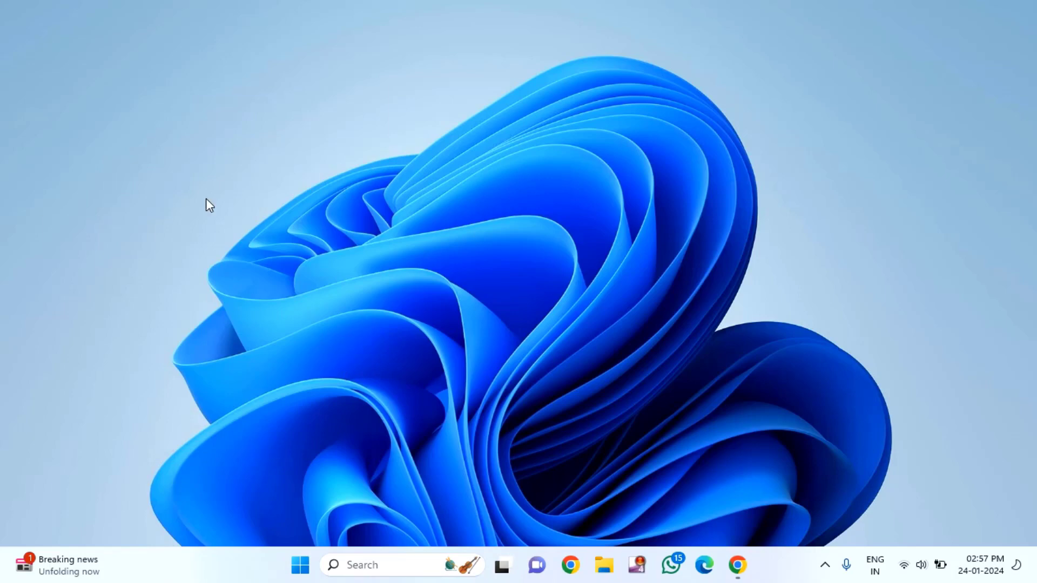
Search Windows for "fil", reopen File Explorer Options, and switch to the View settings
left_click(301, 567)
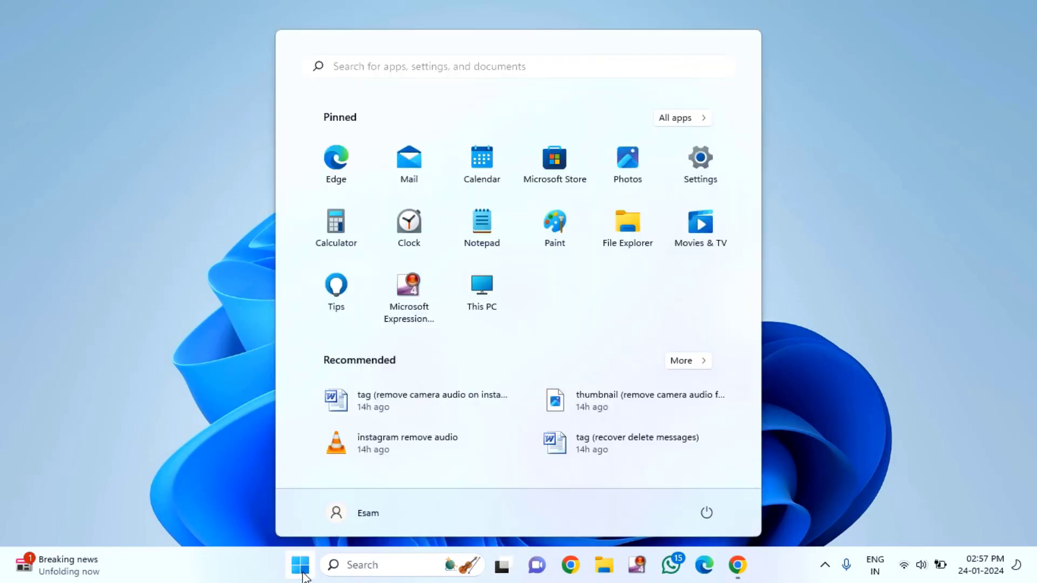
left_click(420, 67)
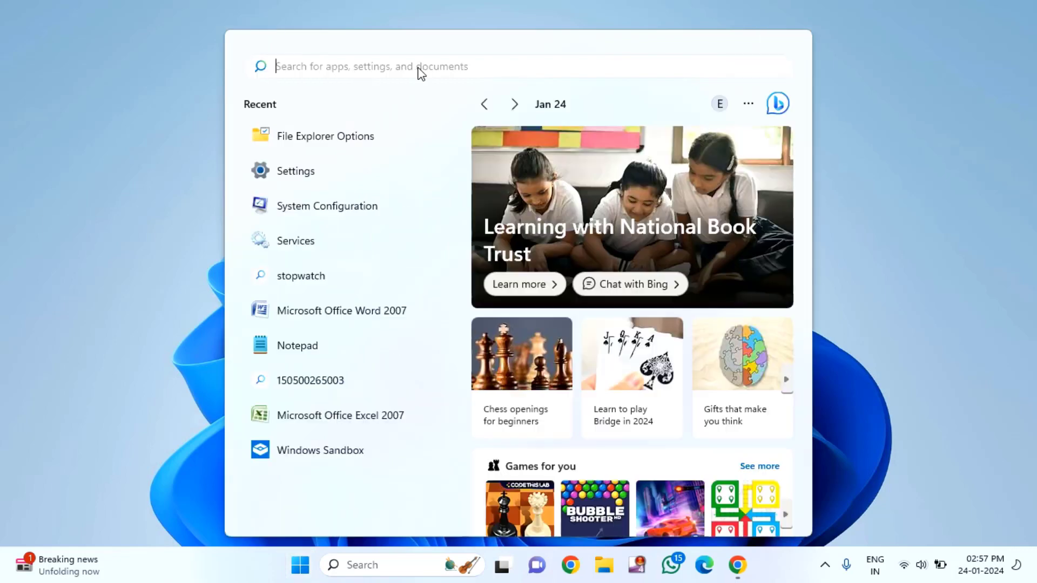
type("fil")
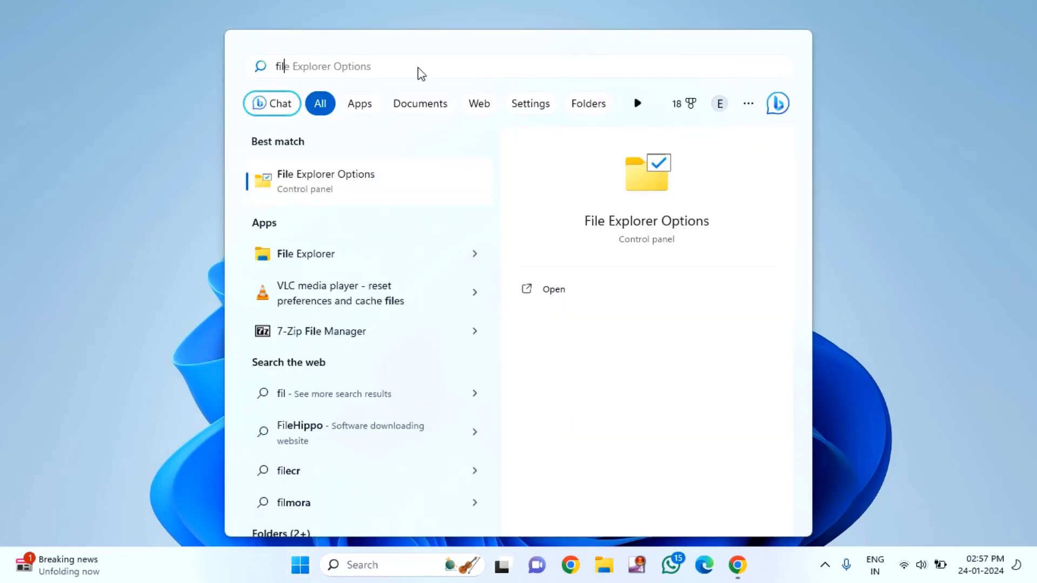
left_click(342, 178)
left_click(83, 59)
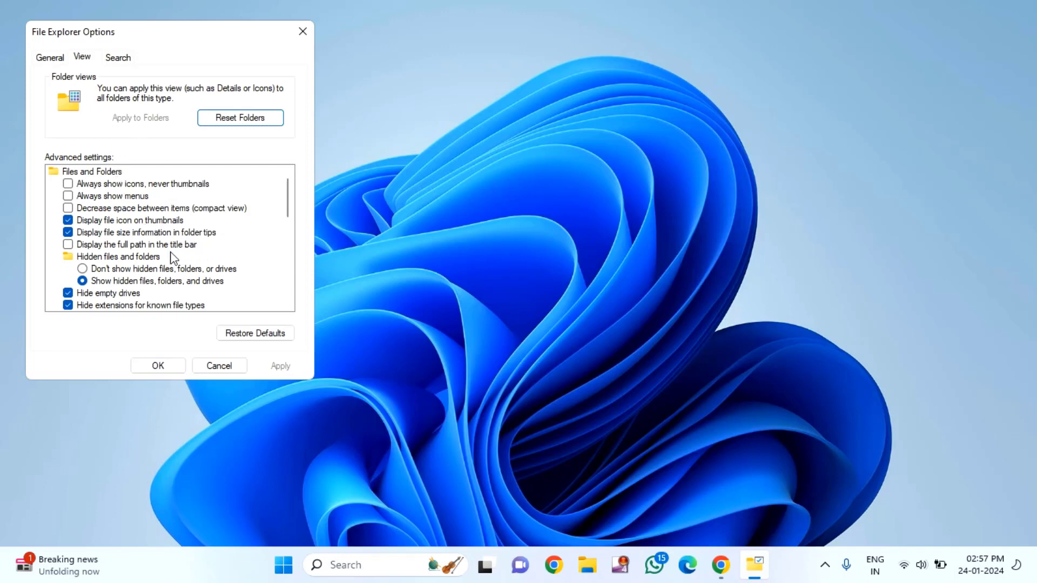
Disable "Show preview handlers in preview pane" in the advanced settings, apply the change, and close the dialog
scroll(127, 215, "down", 5)
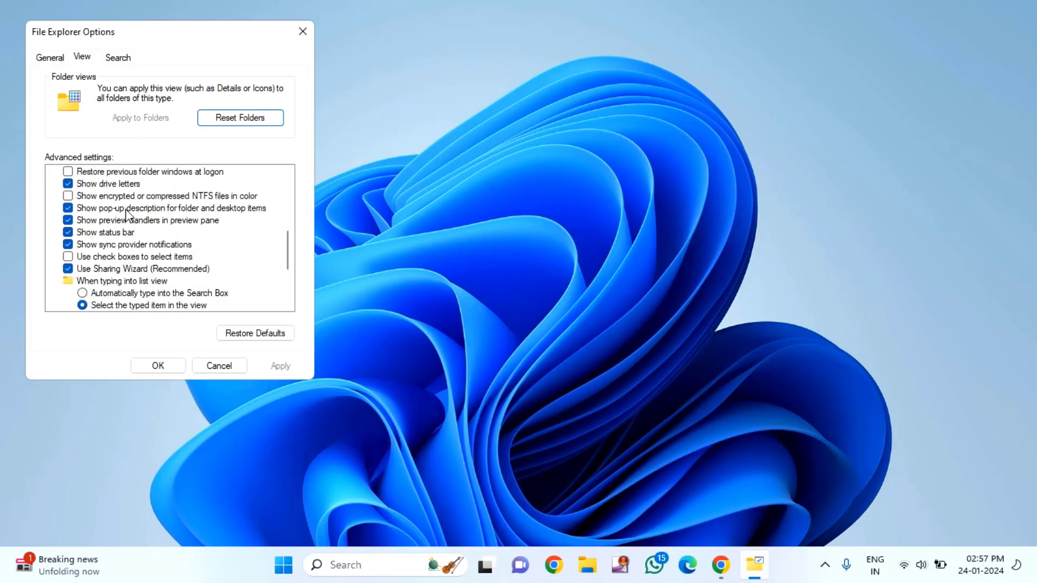
scroll(127, 215, "down", 2)
scroll(127, 215, "up", 3)
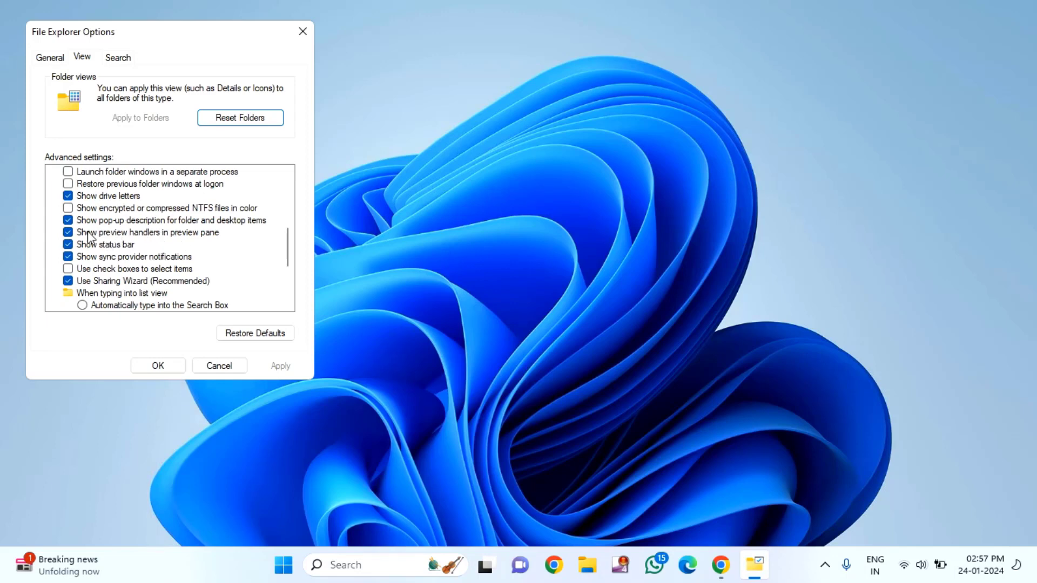
left_click(69, 233)
left_click(280, 366)
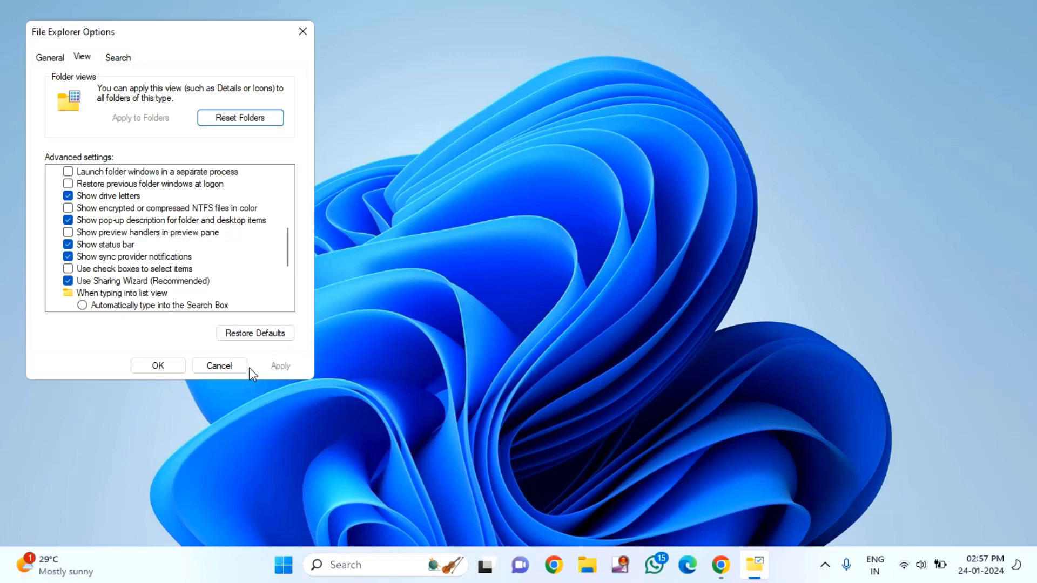
left_click(162, 367)
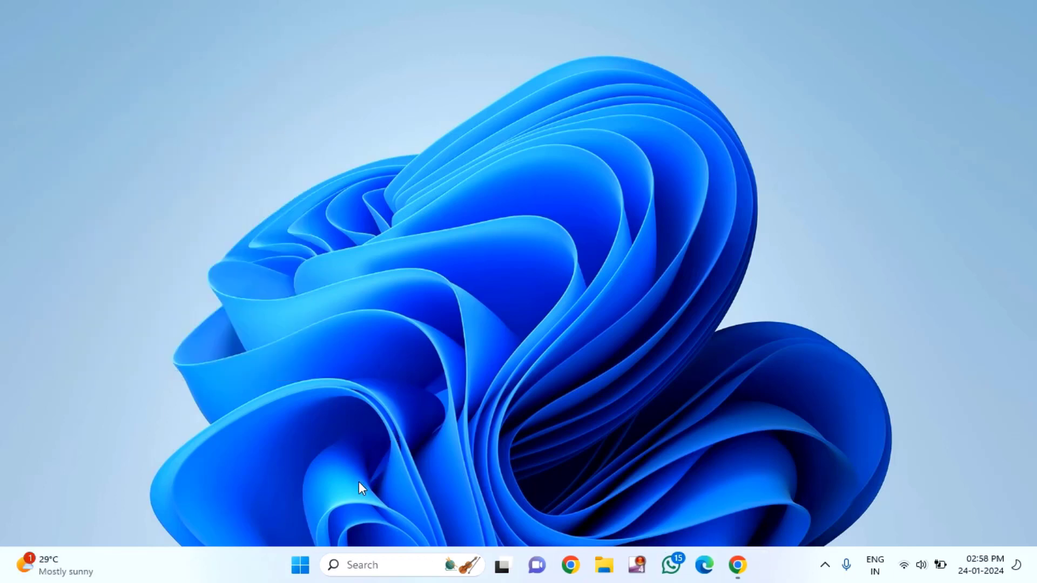